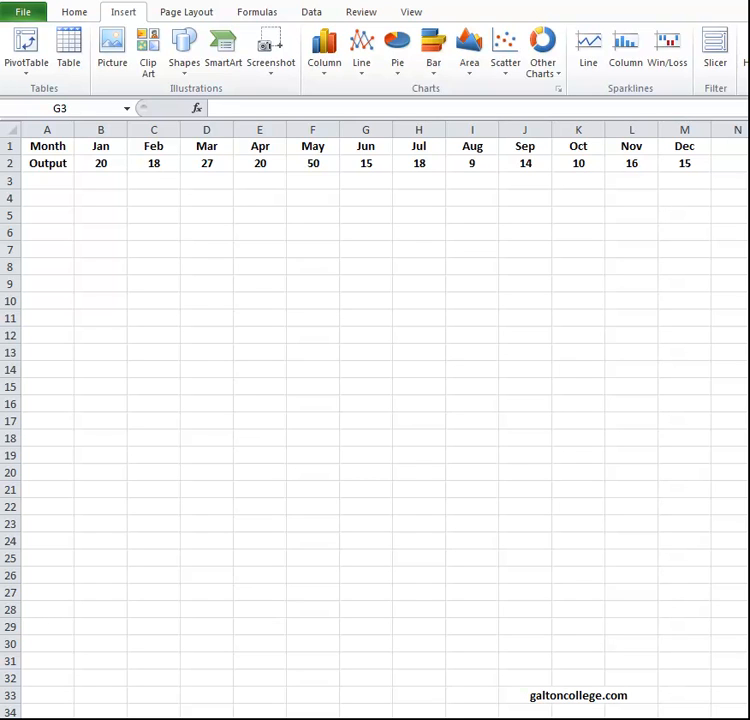
# - Insert a basic 2-D line chart from the month and output data in B1:M2
pyautogui.click(102, 146)
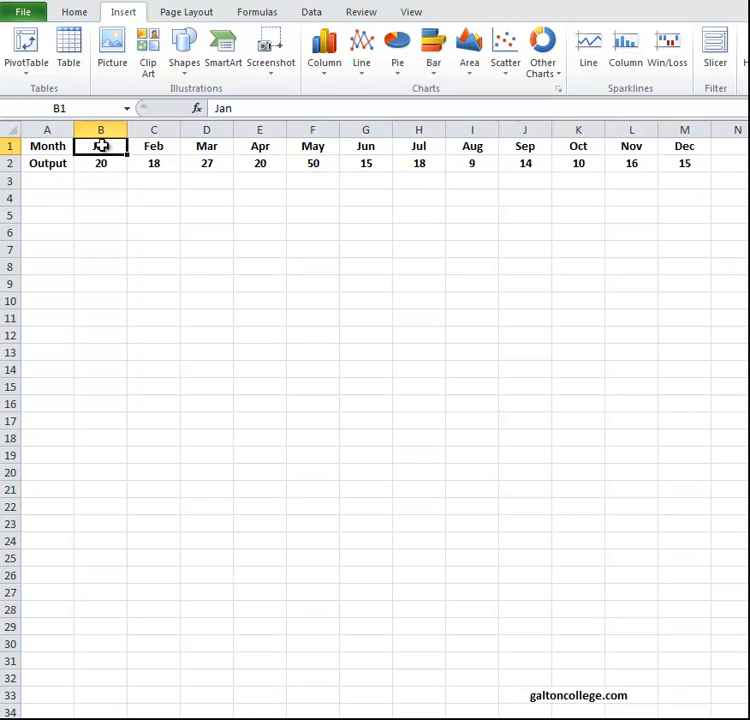
pyautogui.moveTo(102, 146); pyautogui.dragTo(686, 173)
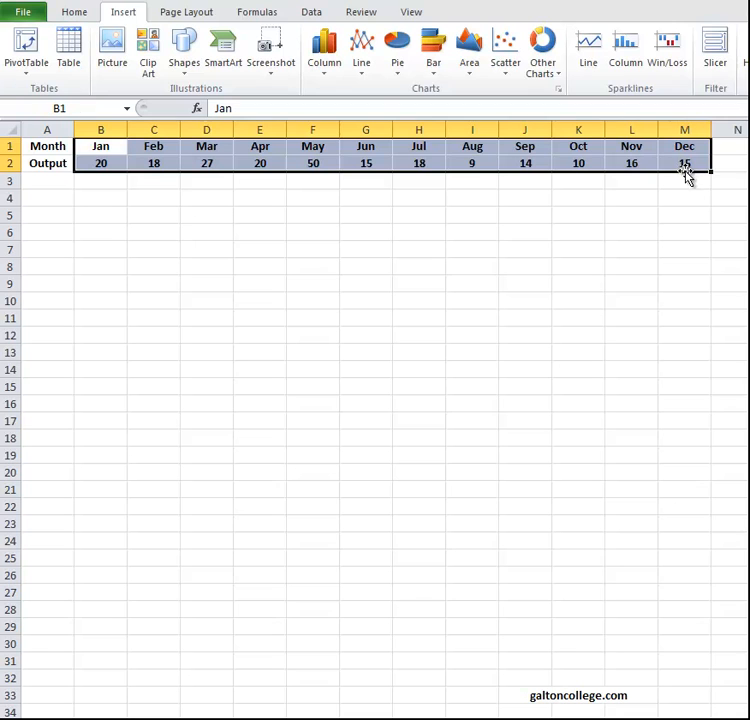
pyautogui.click(362, 62)
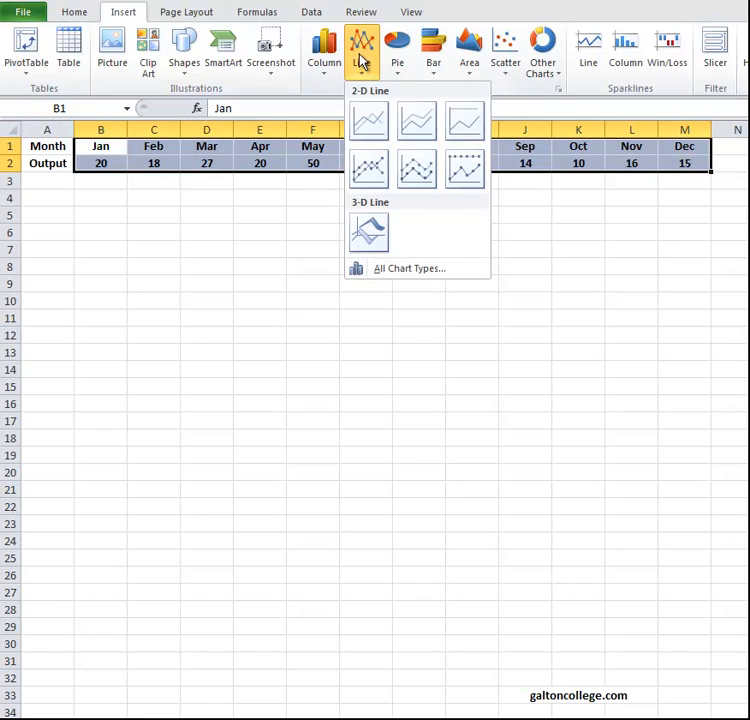
pyautogui.click(372, 122)
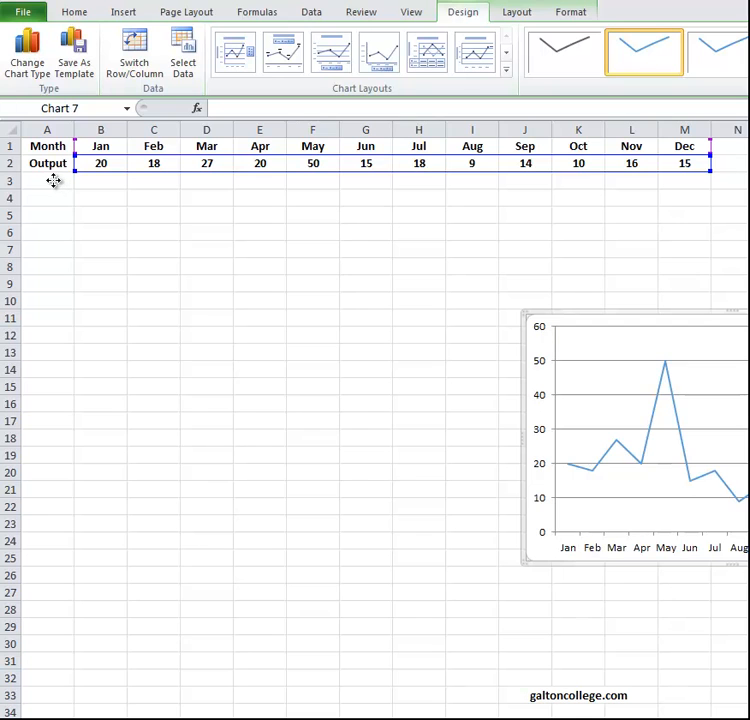
# - Place the line chart directly below the data table and apply the grey chart style to it
pyautogui.moveTo(53, 180); pyautogui.dragTo(53, 180)
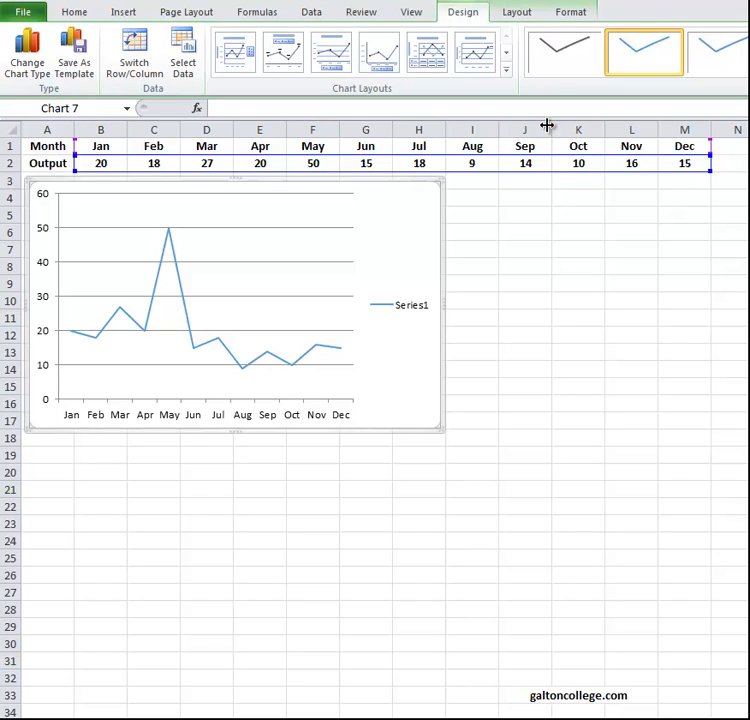
pyautogui.click(575, 62)
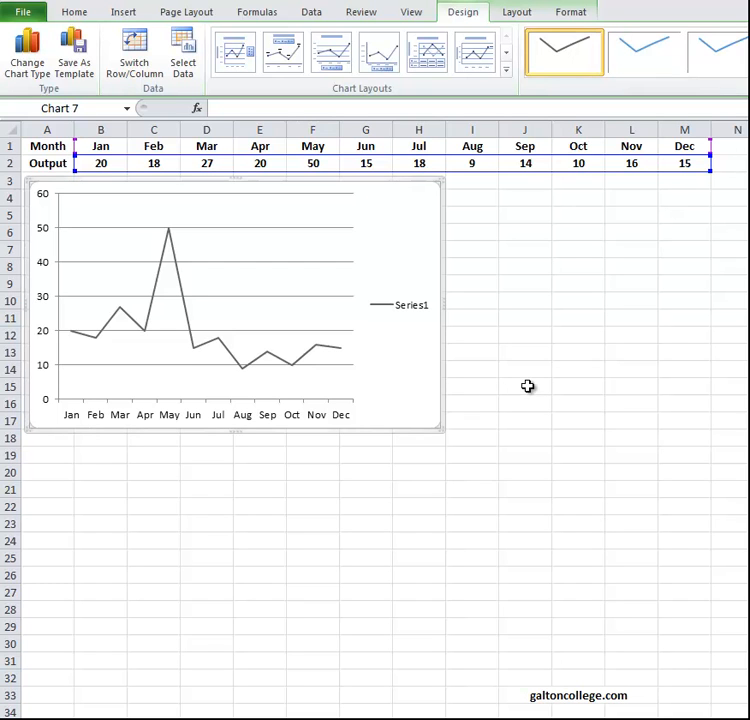
# - Set the June output in G2 to 6
pyautogui.click(377, 166)
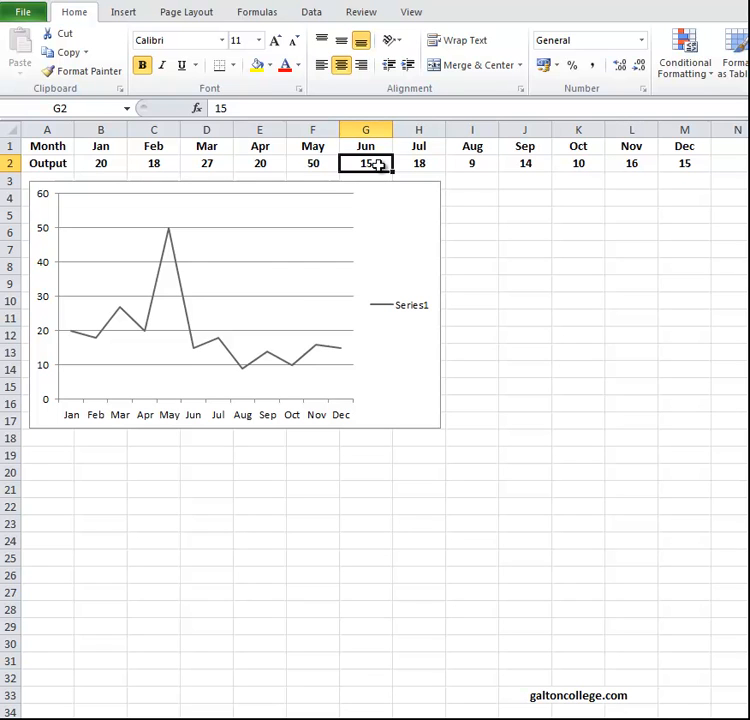
pyautogui.write('6')
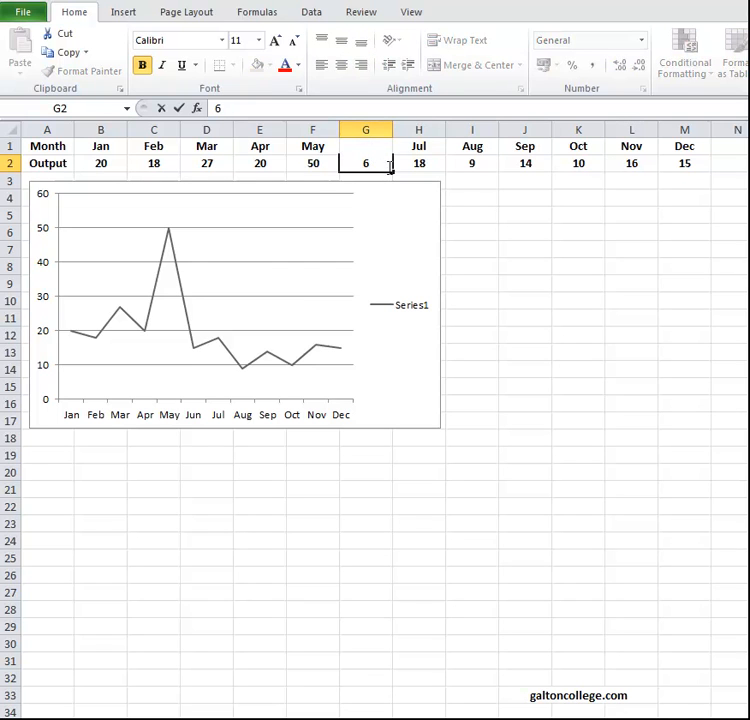
pyautogui.click(569, 283)
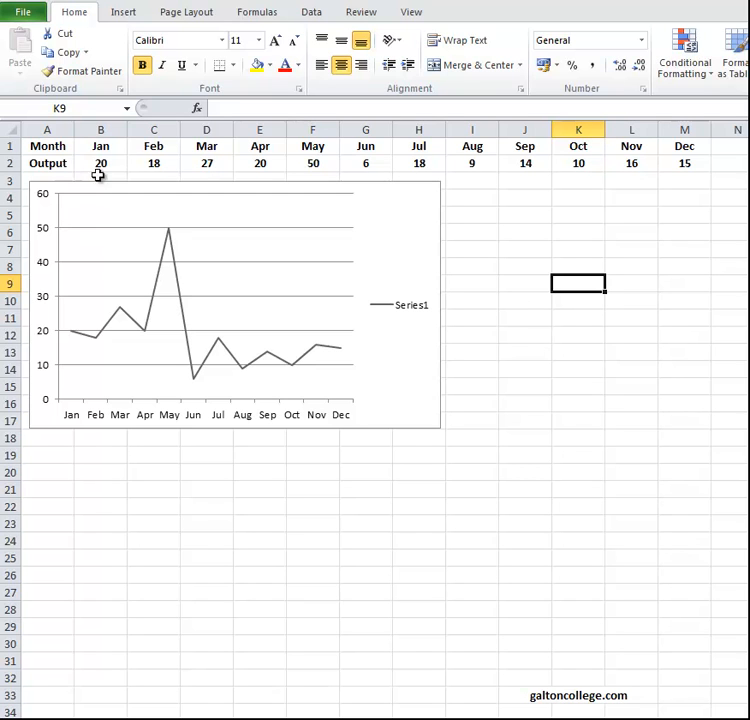
# - Try a scatter chart with smooth lines from B1:M2 below the line chart, and delete it
pyautogui.click(95, 145)
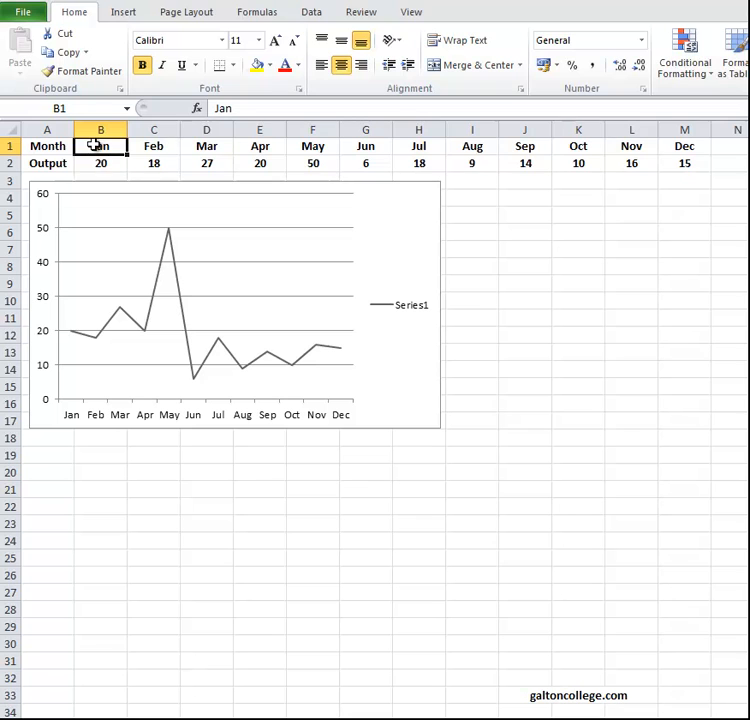
pyautogui.moveTo(95, 145); pyautogui.dragTo(684, 167)
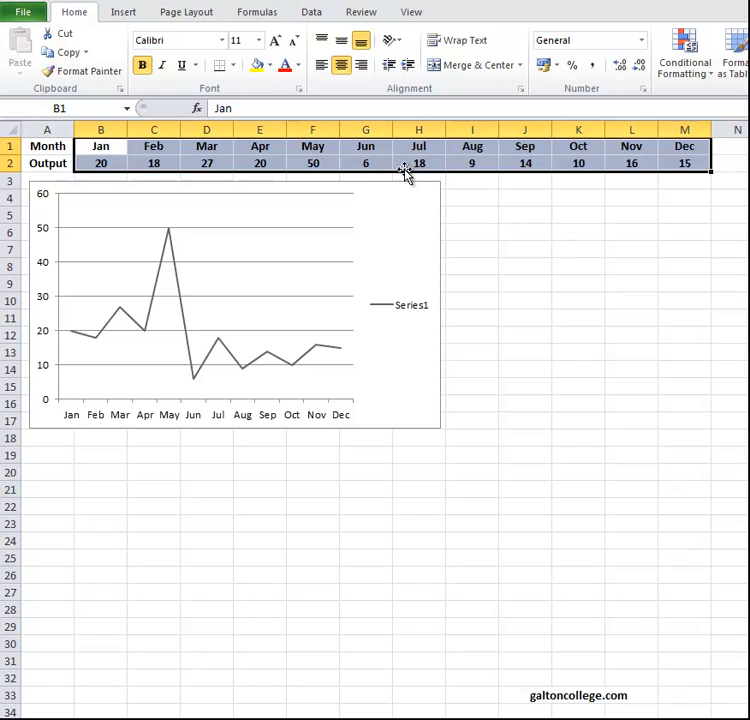
pyautogui.click(128, 13)
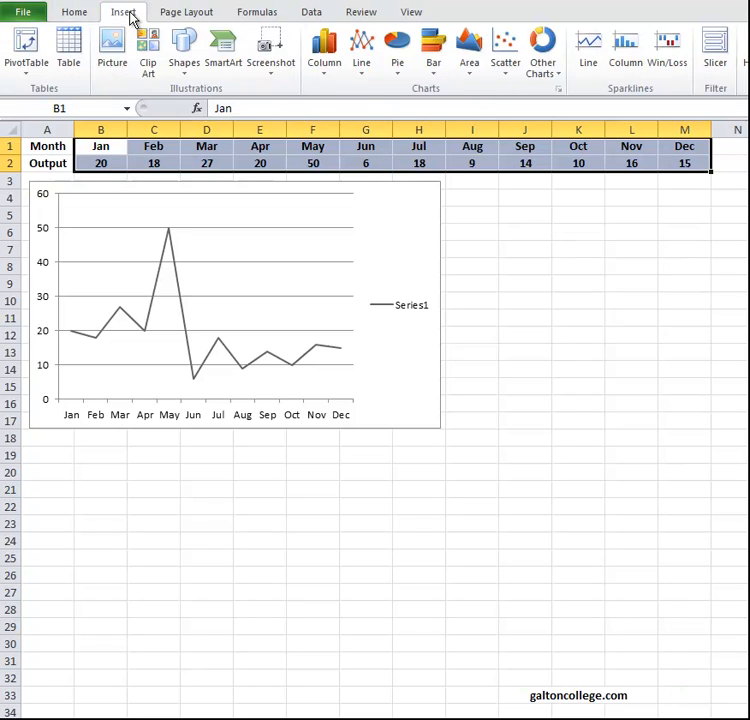
pyautogui.click(503, 56)
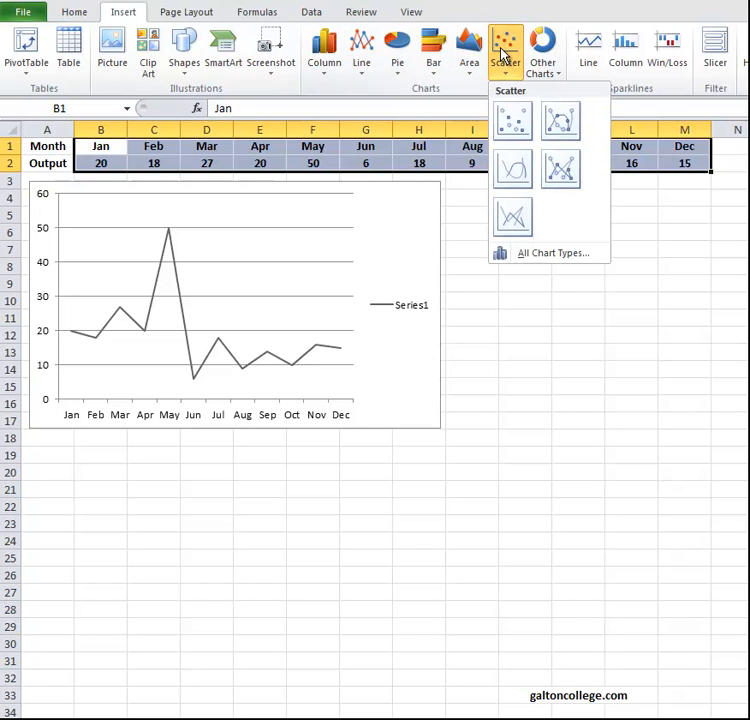
pyautogui.click(517, 172)
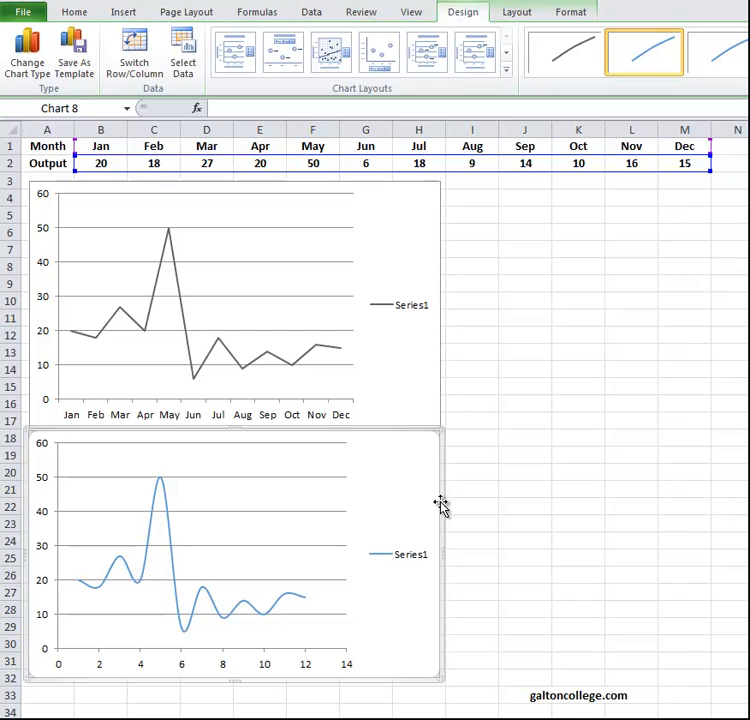
pyautogui.press('Delete')
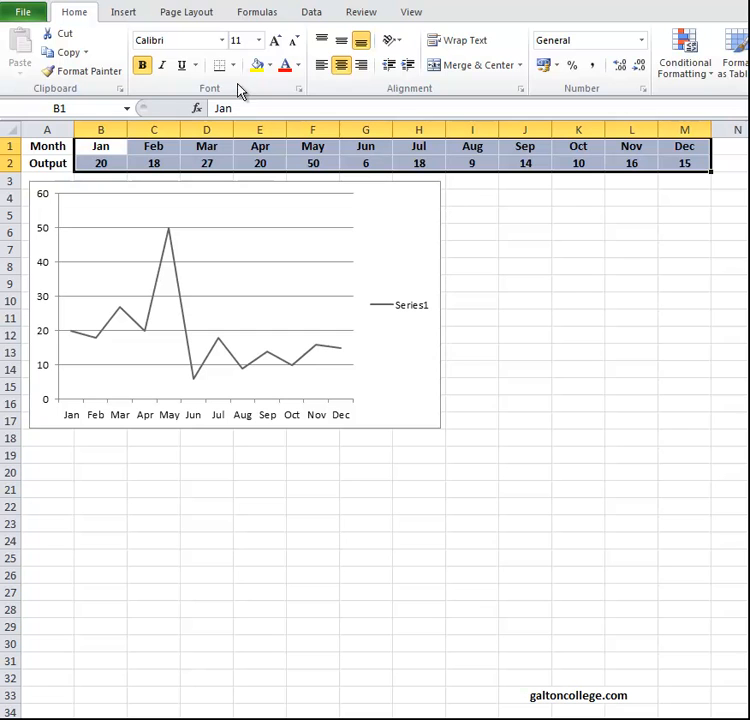
# - Insert a basic 2-D pie chart from B1:M2 and place it directly below the line chart
pyautogui.click(128, 16)
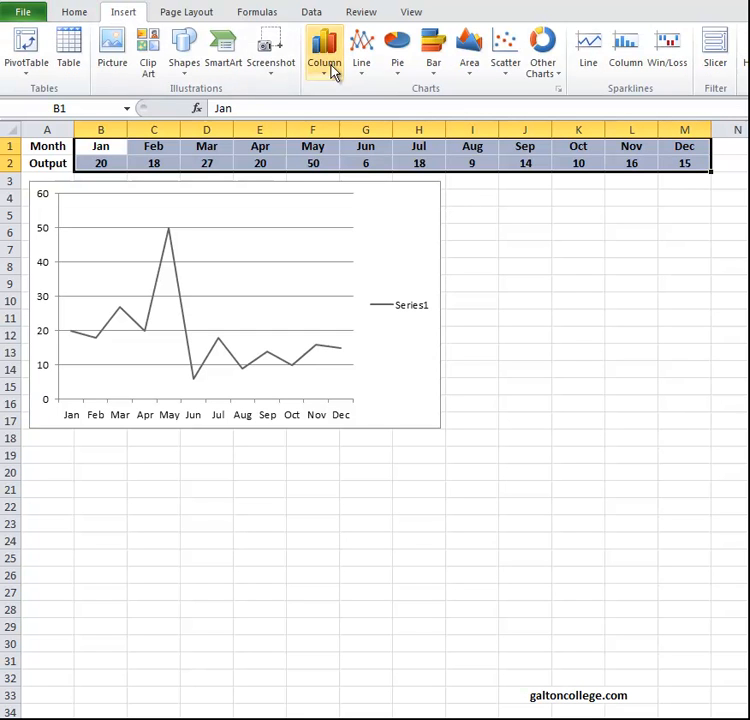
pyautogui.click(394, 66)
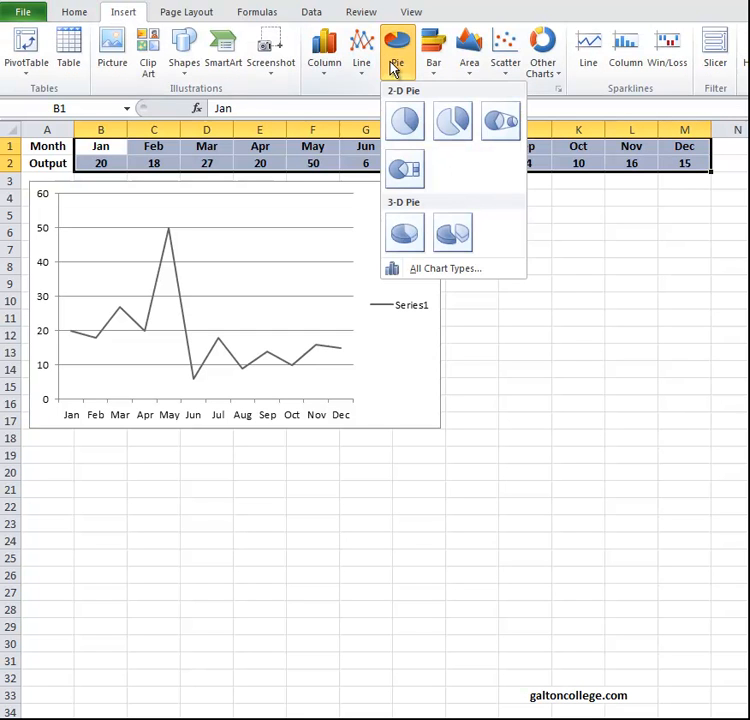
pyautogui.click(404, 122)
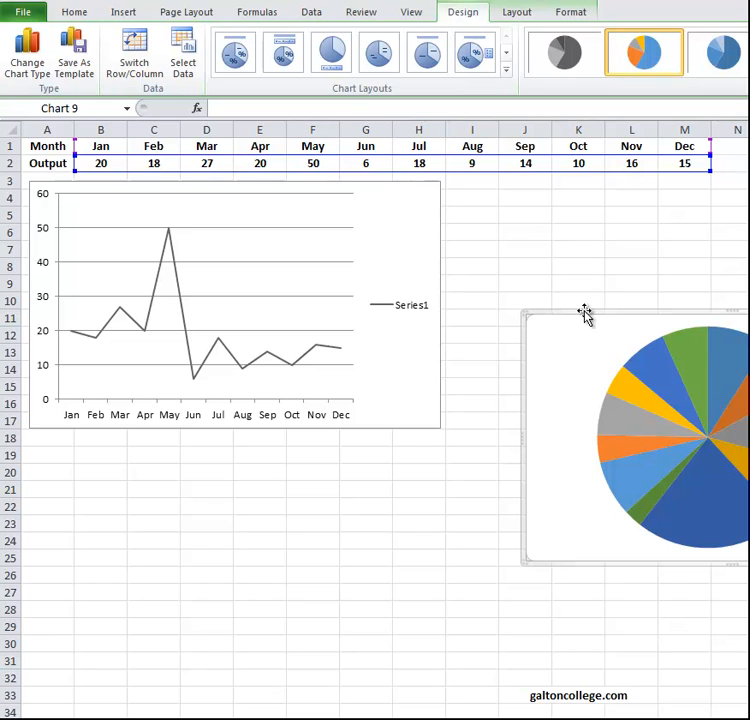
pyautogui.moveTo(226, 485); pyautogui.dragTo(92, 432)
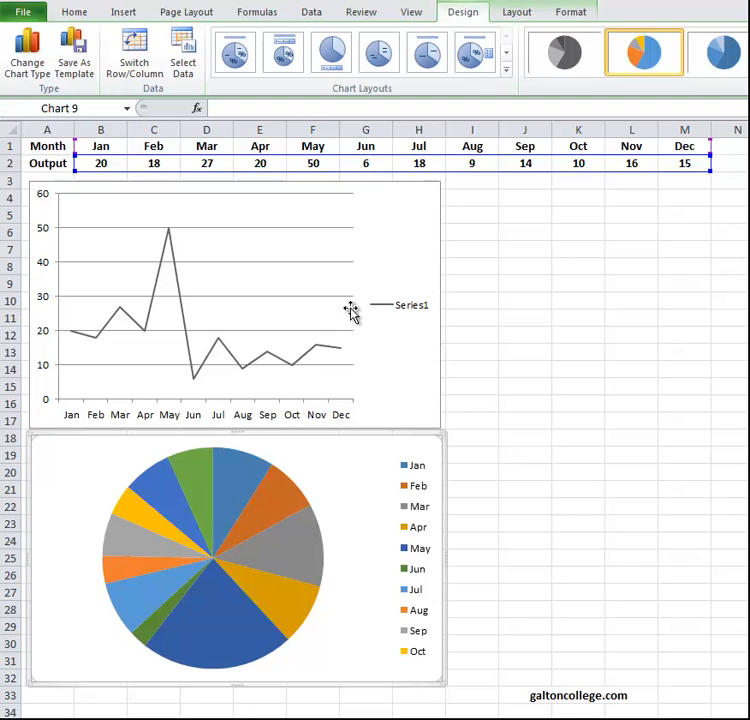
# - Change the June output in G2 to 16
pyautogui.click(369, 164)
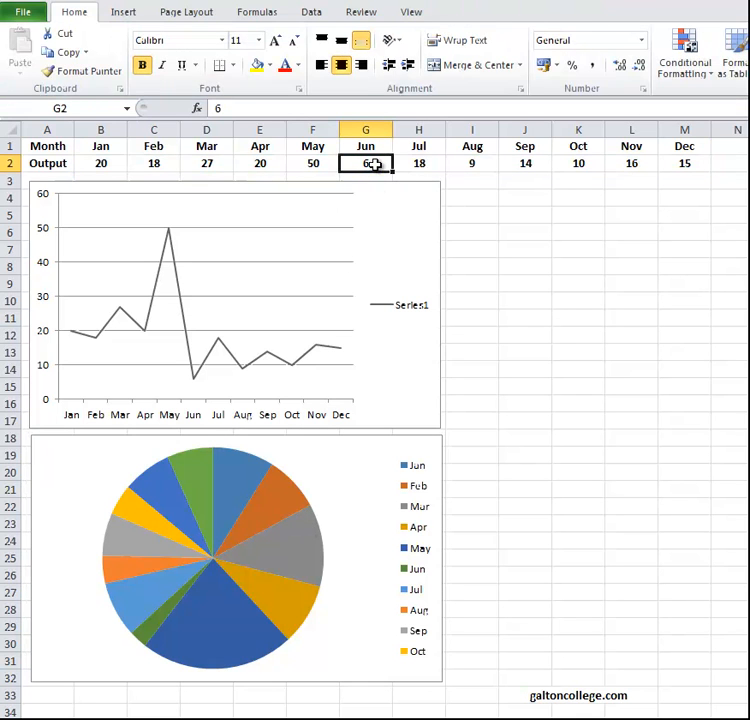
pyautogui.click(226, 107)
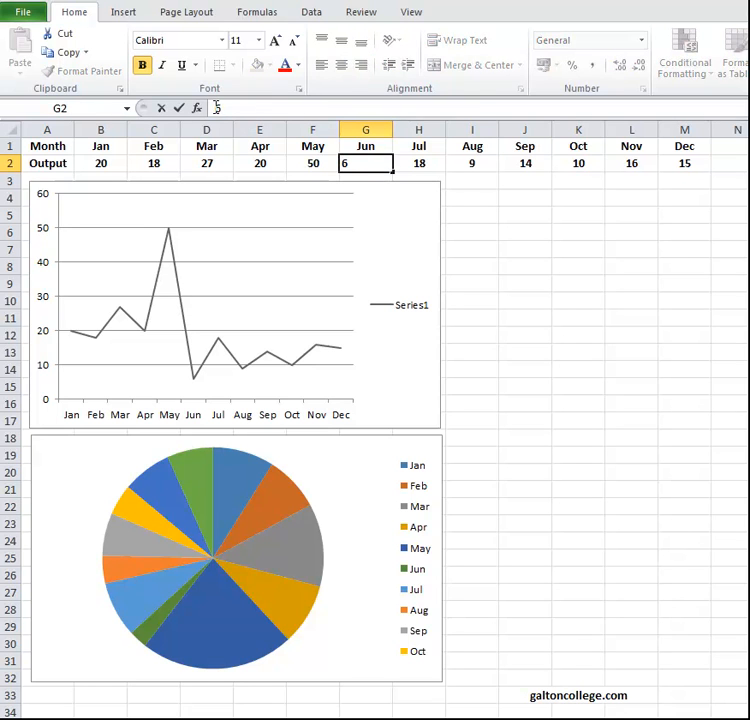
pyautogui.write('1')
pyautogui.click(179, 107)
pyautogui.click(503, 288)
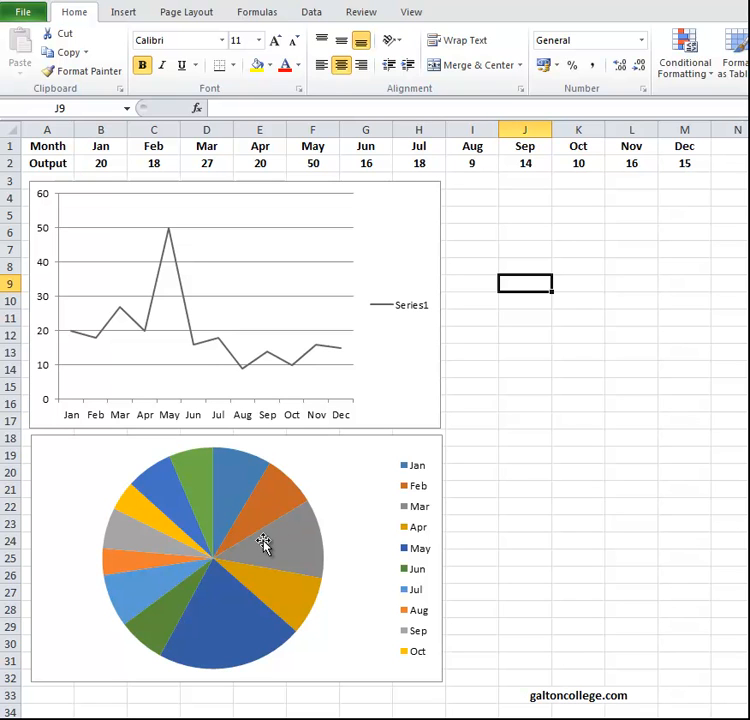
# - Delete the pie chart below the line chart
pyautogui.click(391, 497)
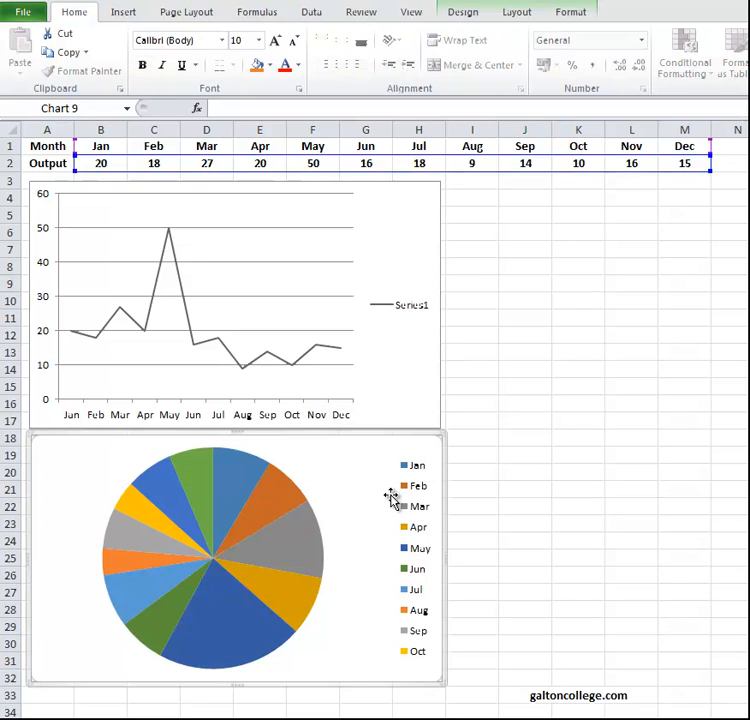
pyautogui.press('Delete')
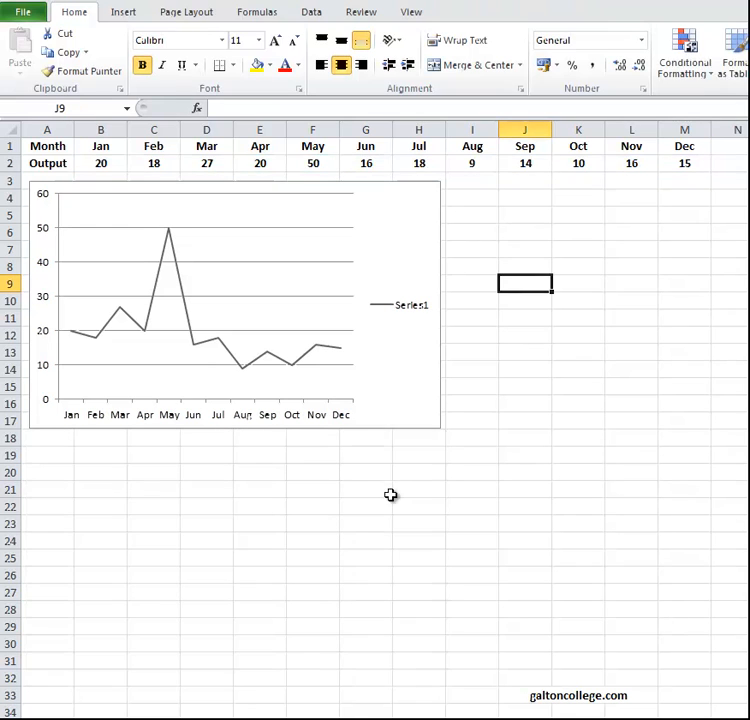
# - Try a stacked 2-D area chart without selecting any data, and delete the inserted chart
pyautogui.click(123, 14)
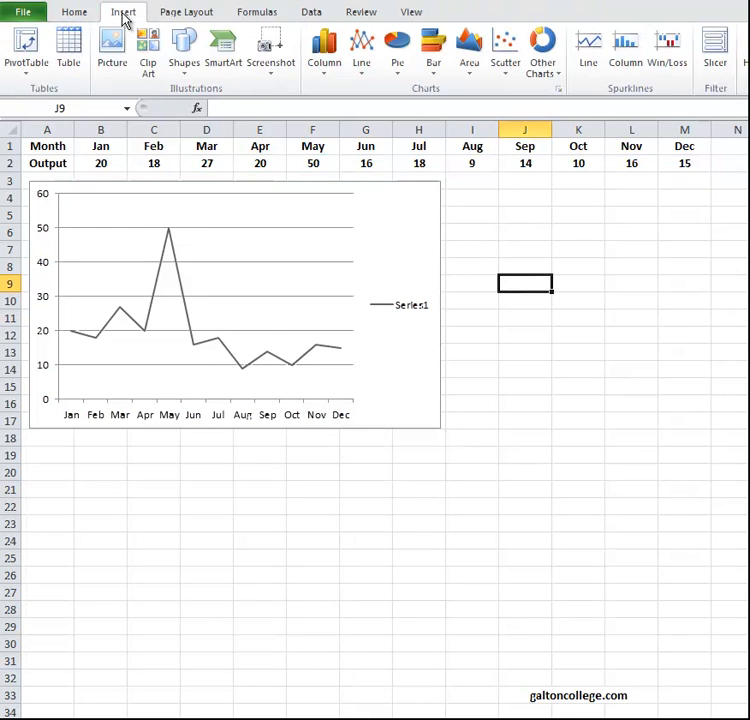
pyautogui.click(435, 62)
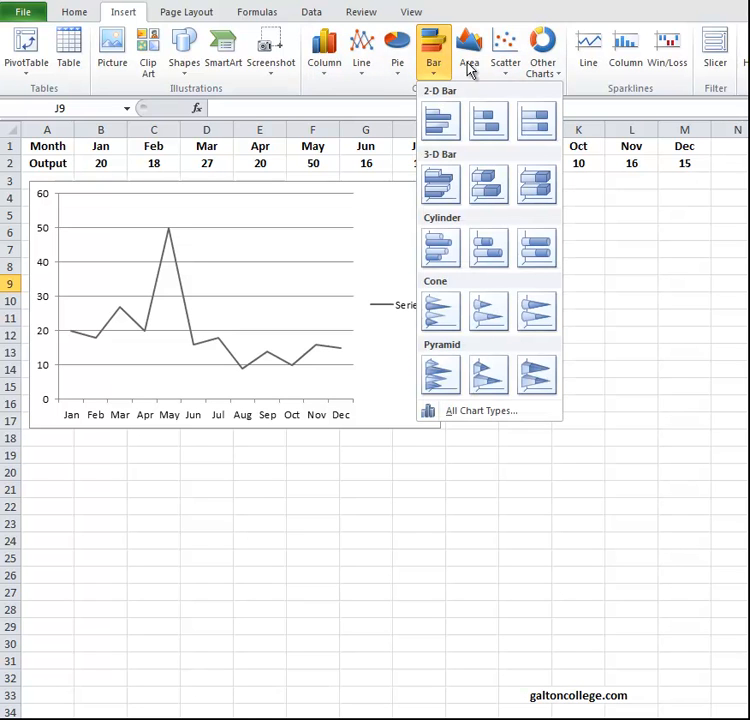
pyautogui.click(470, 62)
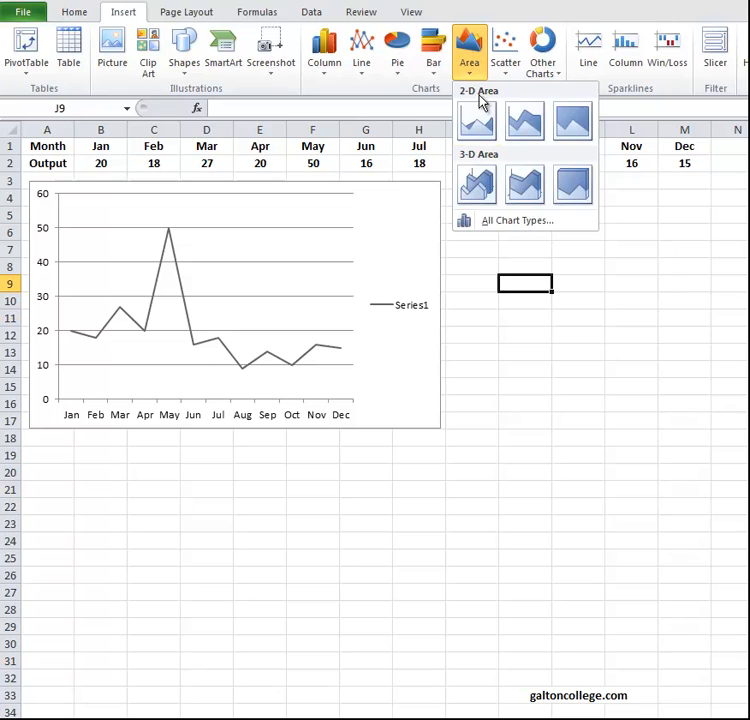
pyautogui.click(524, 122)
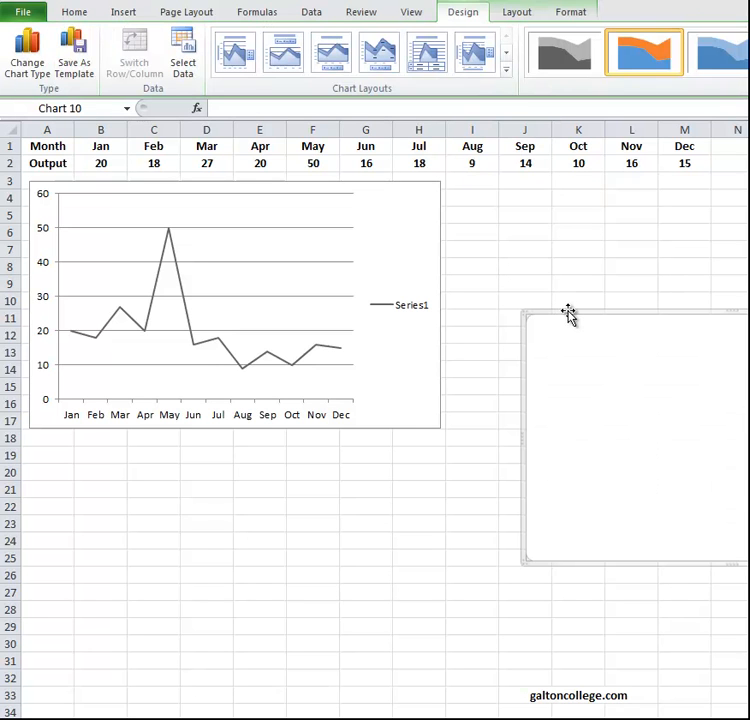
pyautogui.press('Delete')
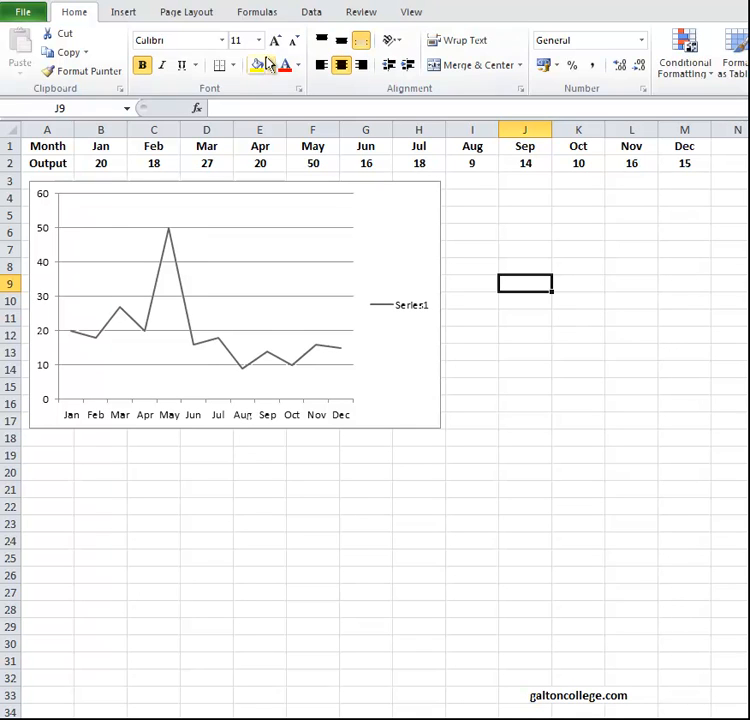
# - Try an exploded doughnut chart without selecting any data, and delete the inserted chart
pyautogui.click(123, 15)
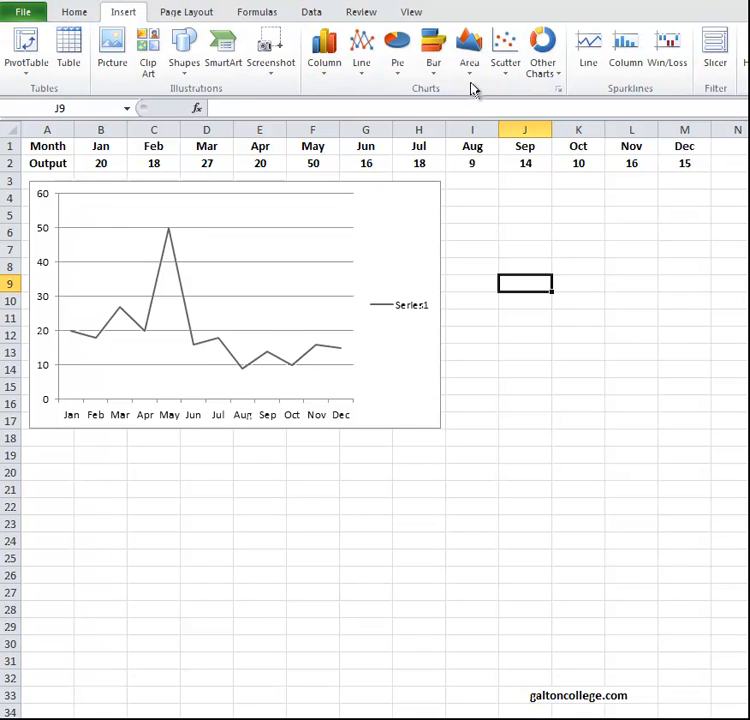
pyautogui.click(544, 60)
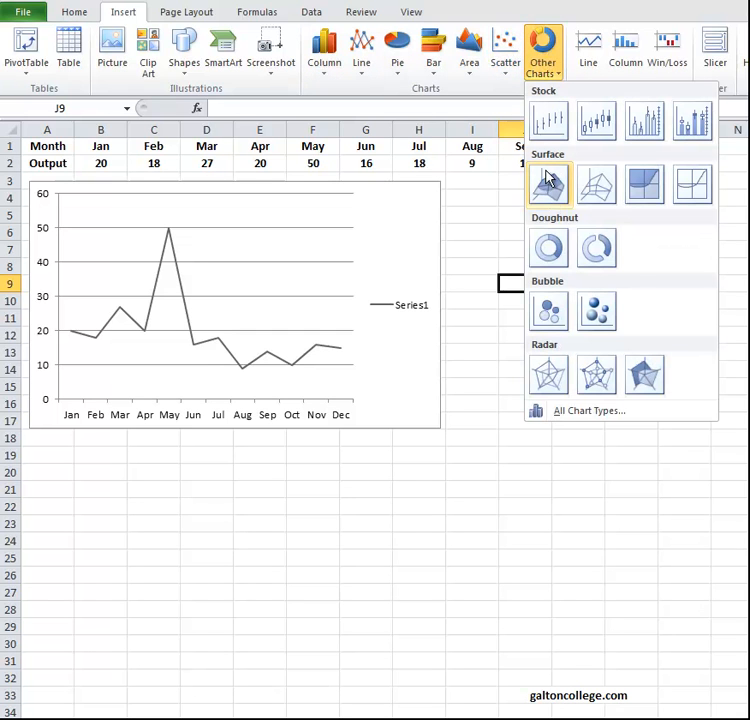
pyautogui.click(597, 256)
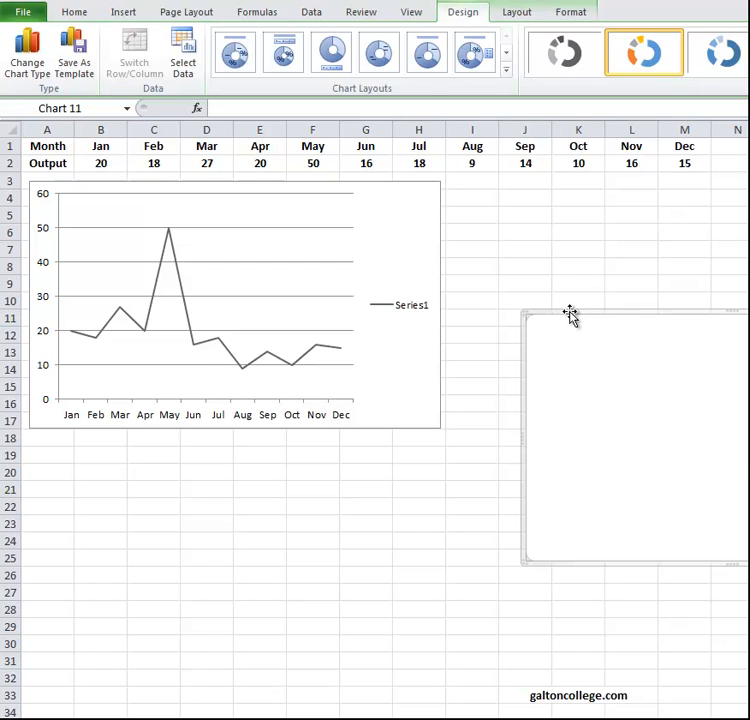
pyautogui.press('Delete')
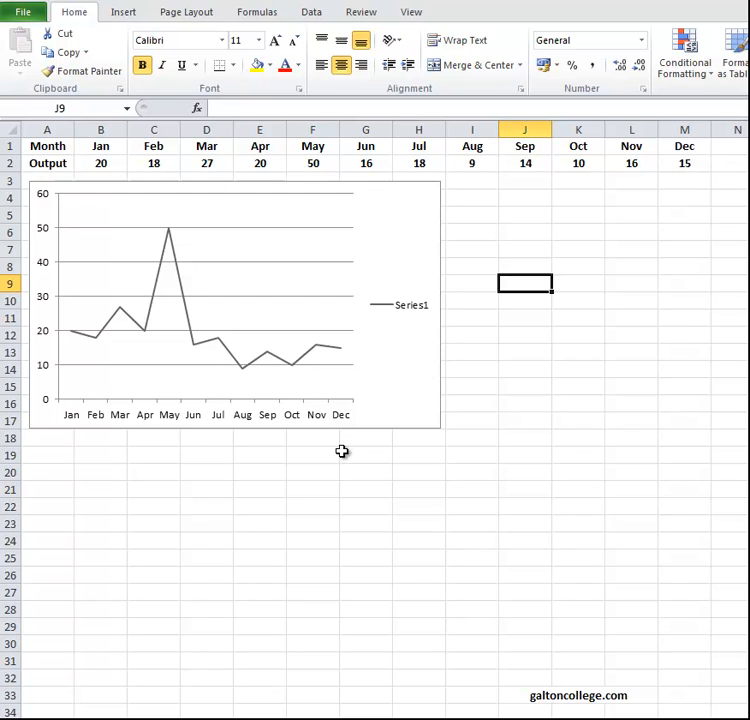
pyautogui.click(380, 378)
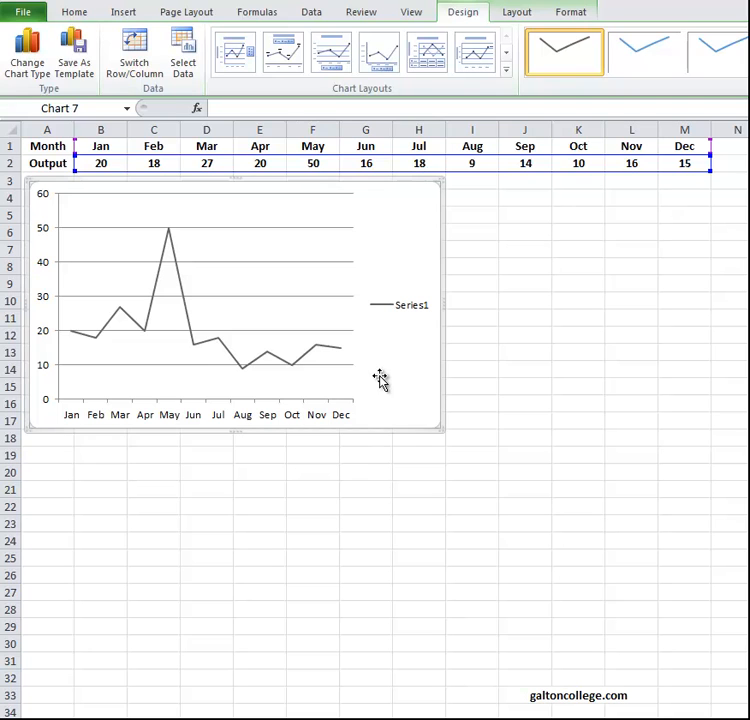
pyautogui.rightClick(441, 352)
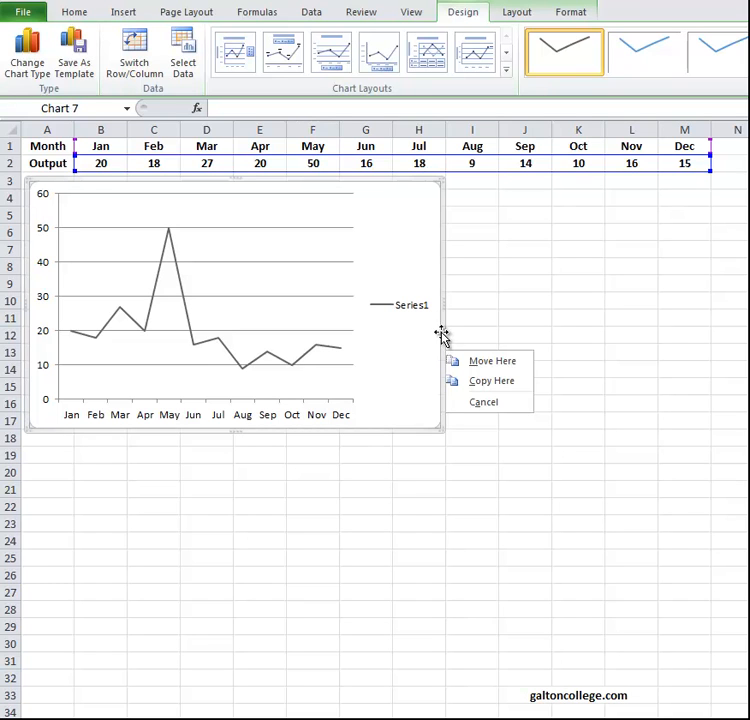
pyautogui.rightClick(442, 336)
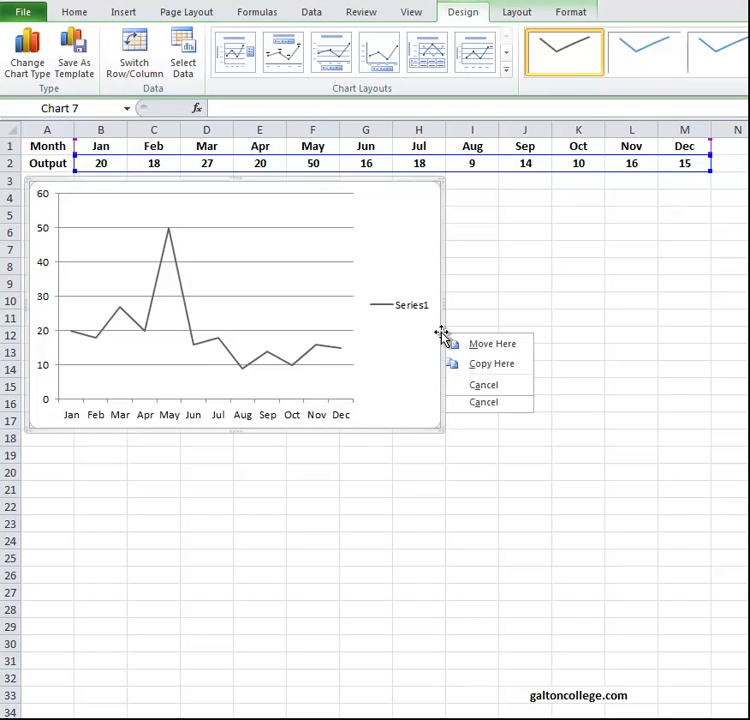
pyautogui.rightClick(444, 320)
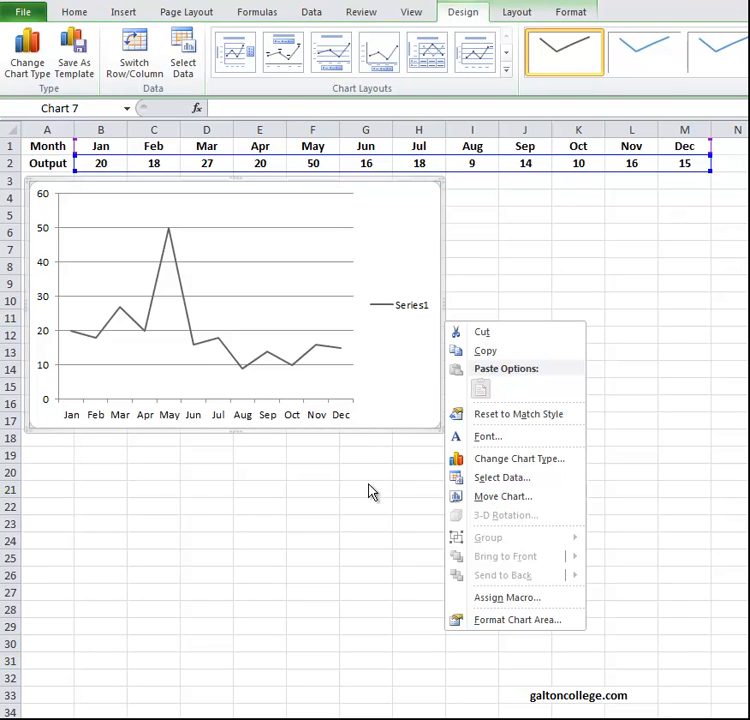
pyautogui.press('Escape')
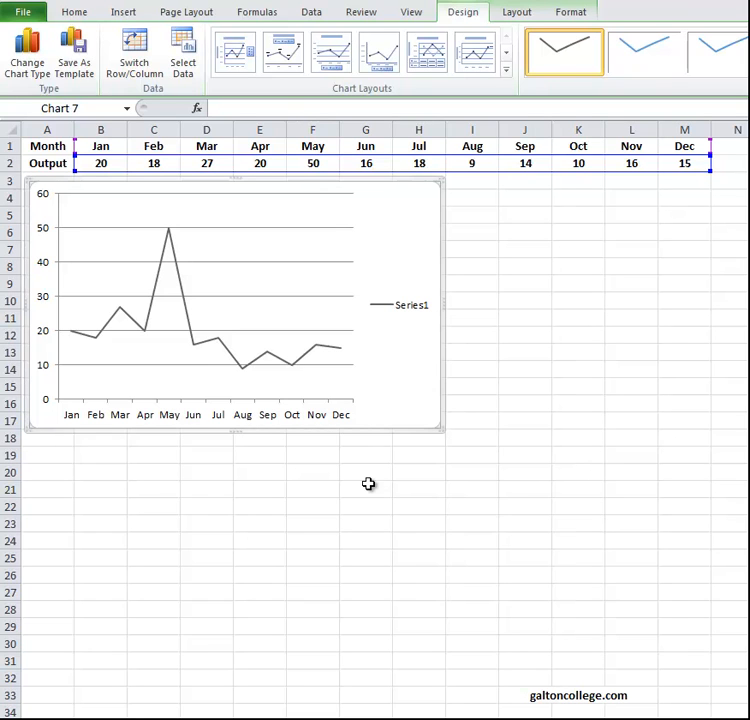